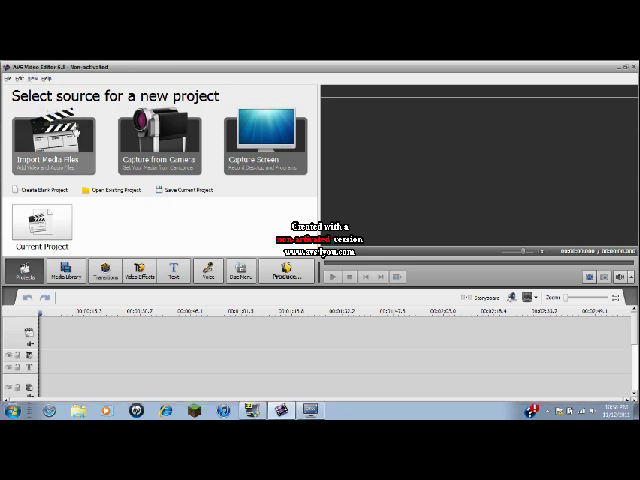
# Step: Import the Wildlife video from Libraries > Videos > Sample Videos
pyautogui.click(85, 140)
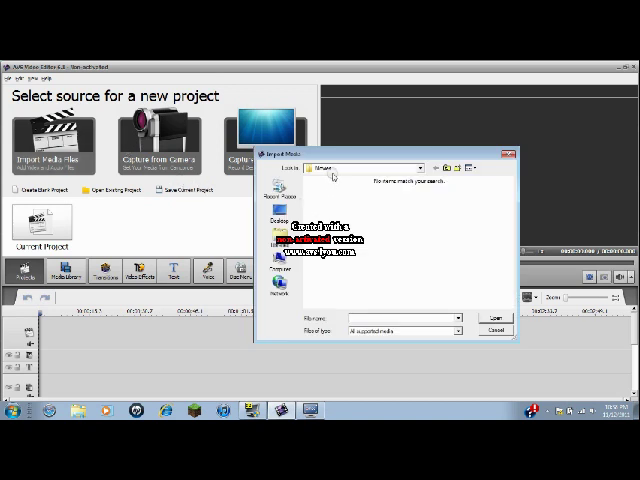
pyautogui.click(333, 170)
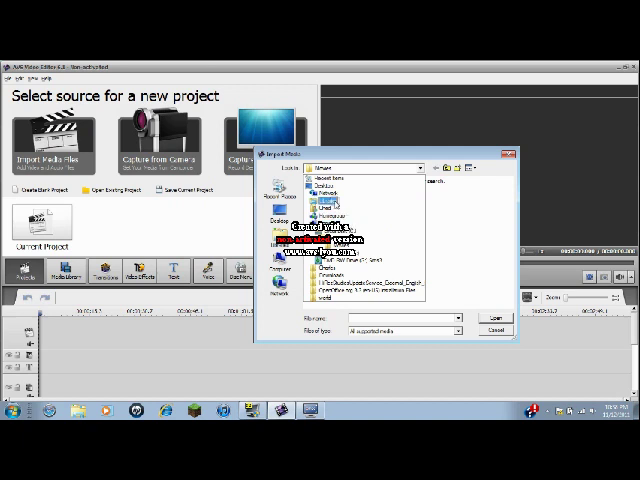
pyautogui.click(333, 201)
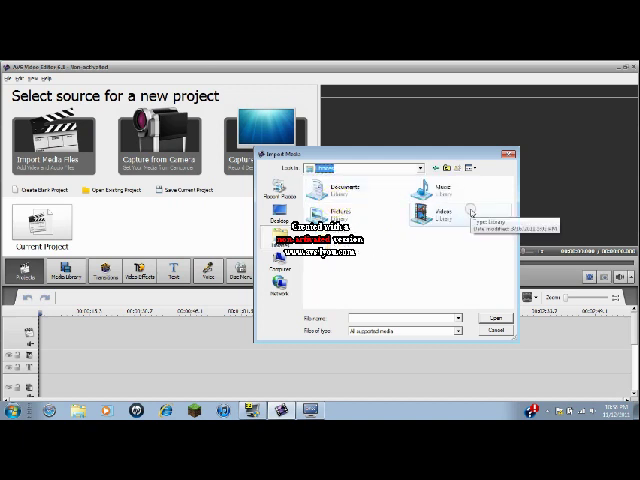
pyautogui.doubleClick(471, 212)
pyautogui.doubleClick(316, 200)
pyautogui.click(330, 205)
pyautogui.doubleClick(330, 207)
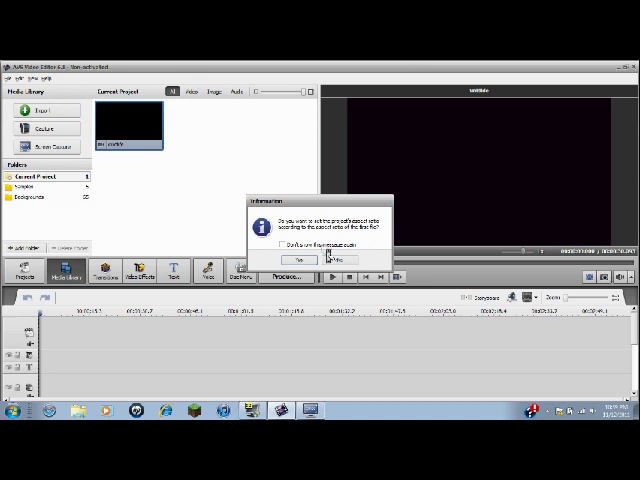
# Step: Answer the aspect-ratio prompt and dismiss the Media Library tip
pyautogui.click(337, 261)
pyautogui.click(230, 243)
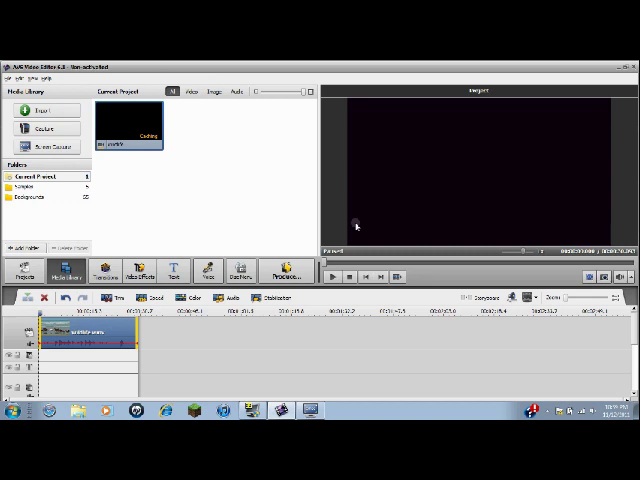
pyautogui.click(10, 78)
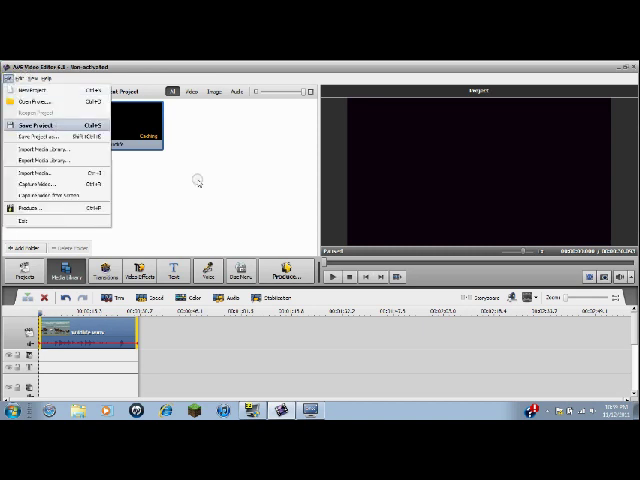
pyautogui.click(297, 282)
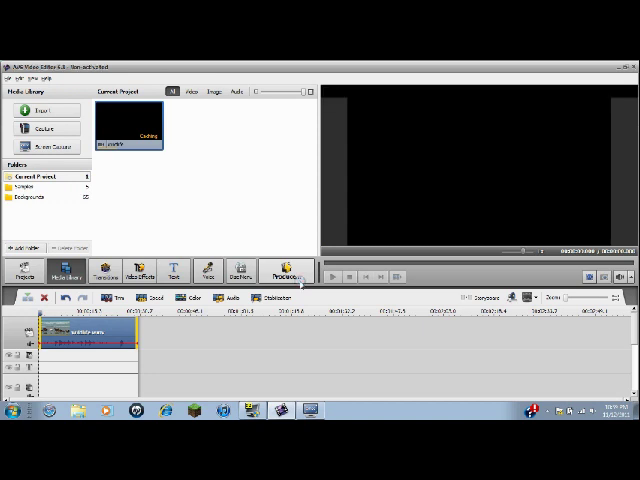
# Step: Launch the Produce wizard and continue with the File output option
pyautogui.click(299, 282)
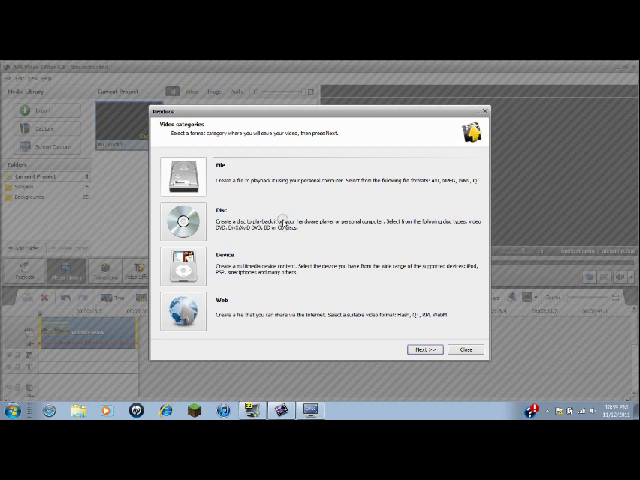
pyautogui.click(421, 348)
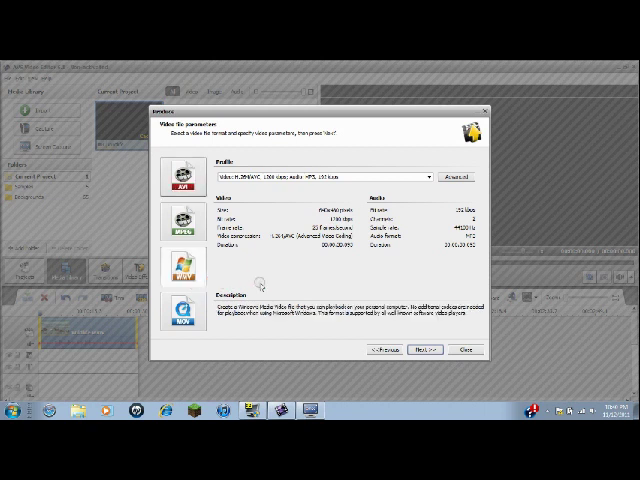
# Step: Advance to the output page, name the movie 'test', and exit without producing it
pyautogui.click(424, 349)
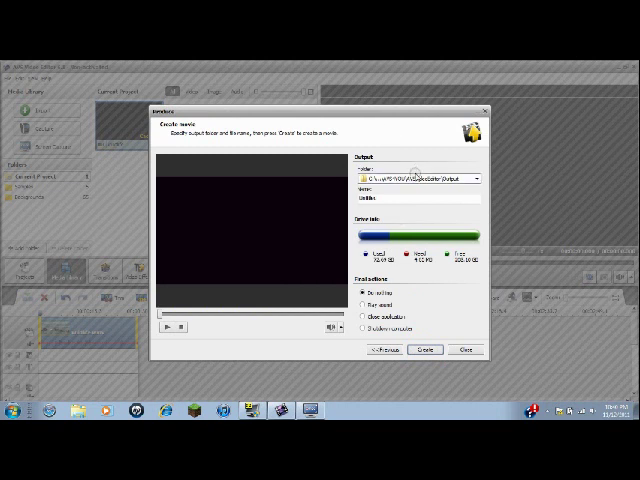
pyautogui.doubleClick(395, 198)
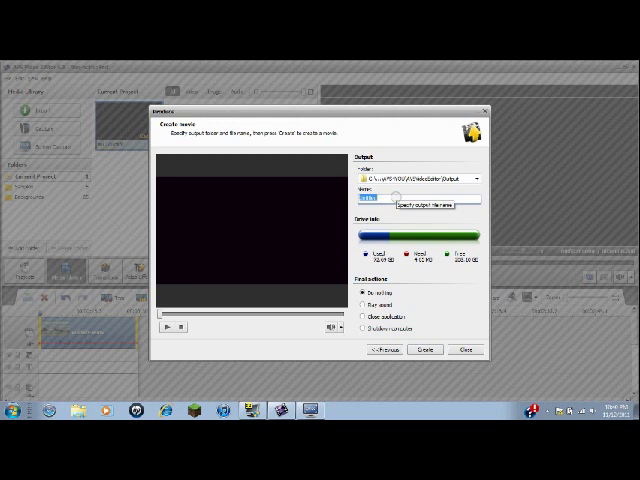
pyautogui.write('test')
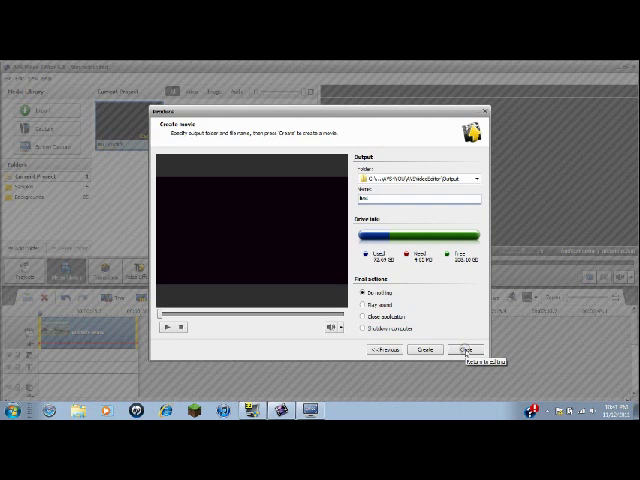
pyautogui.click(466, 350)
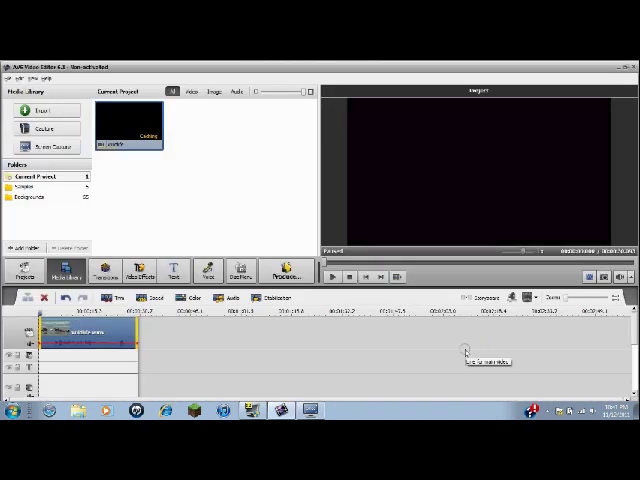